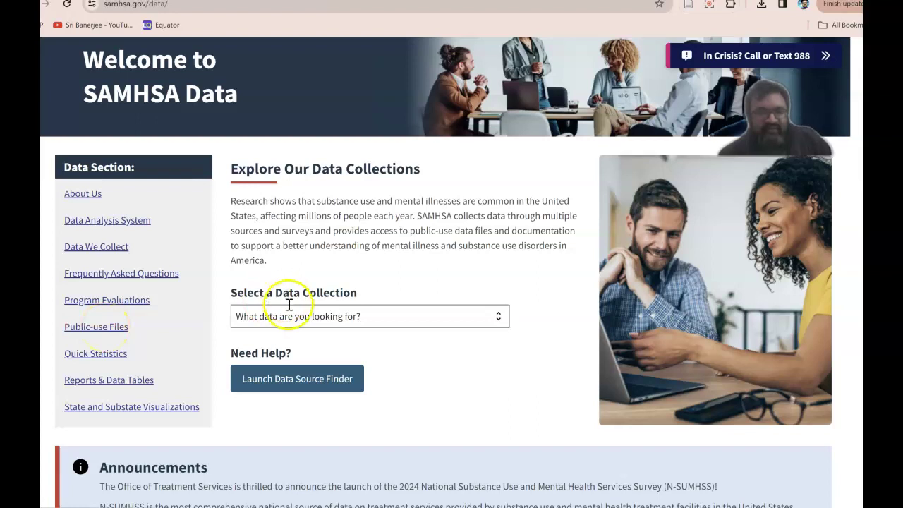
Explore the Data Source Finder's study types, view the Mental Health data options, and close the finder.
click(288, 381)
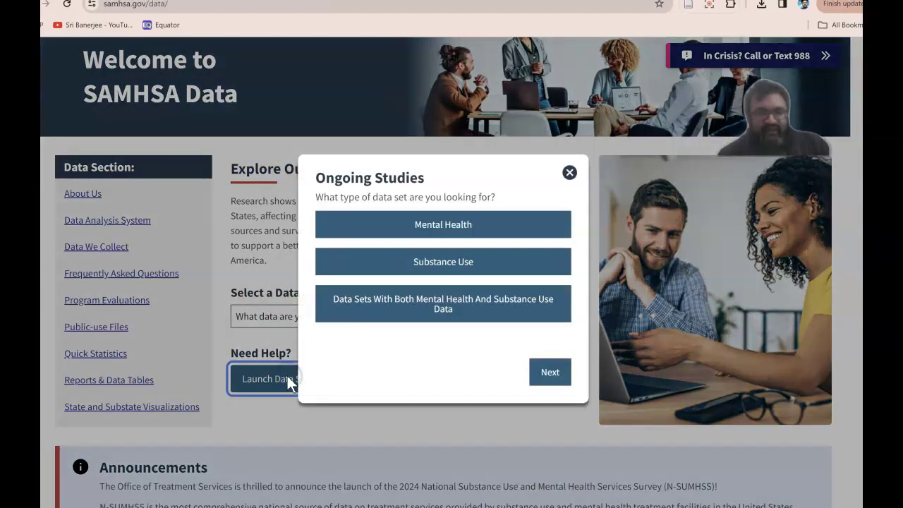
click(416, 224)
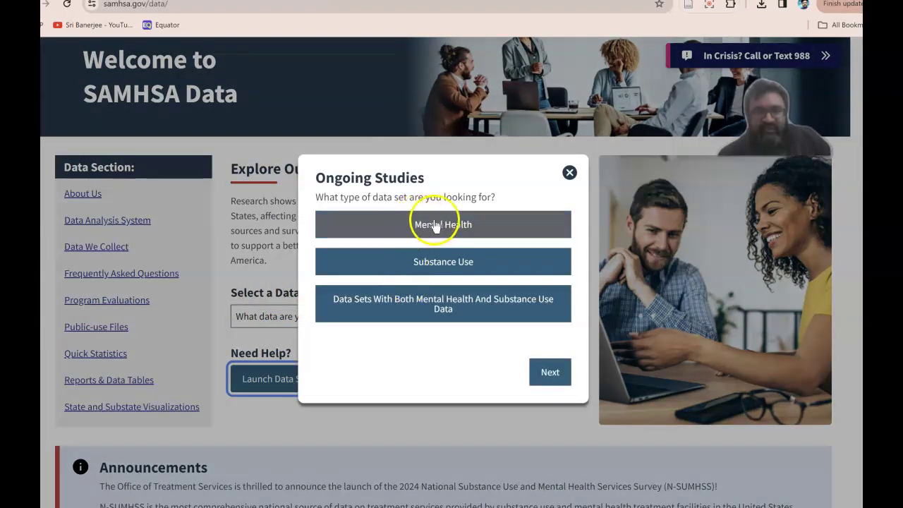
click(399, 262)
click(446, 306)
click(451, 220)
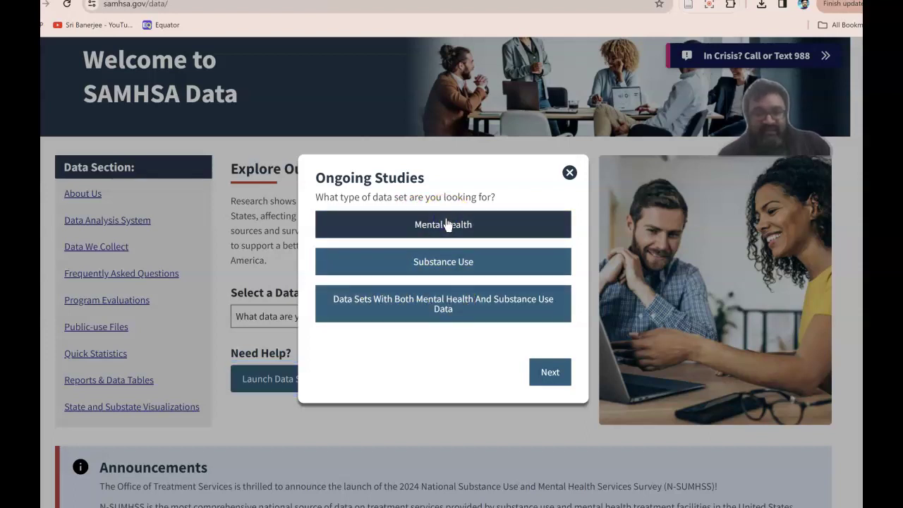
click(444, 255)
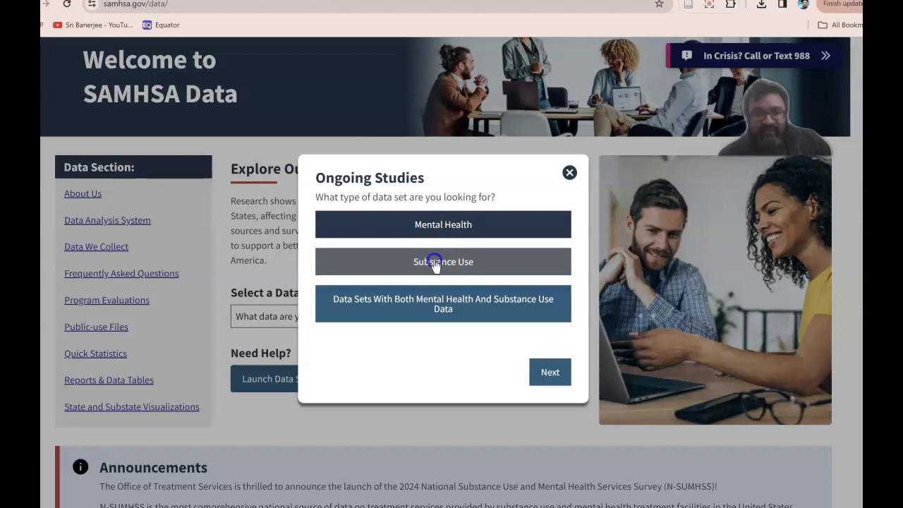
click(424, 300)
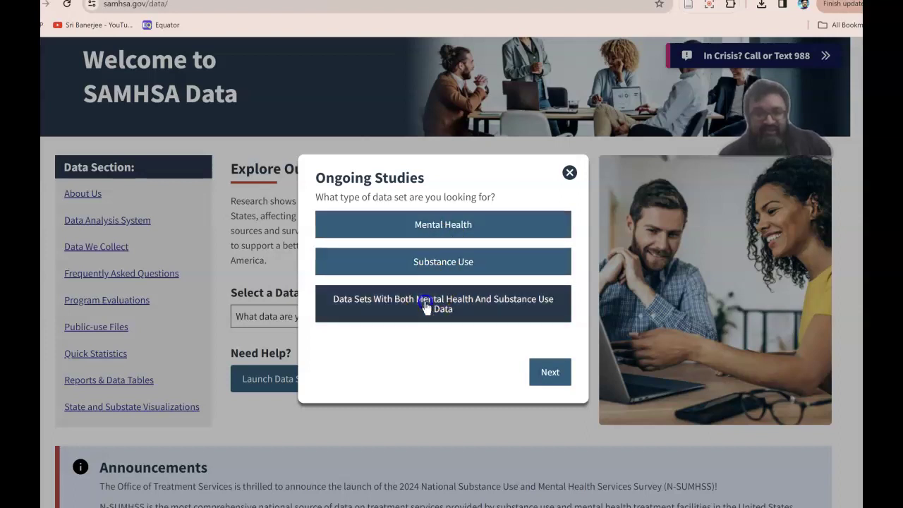
click(481, 263)
click(540, 374)
click(487, 229)
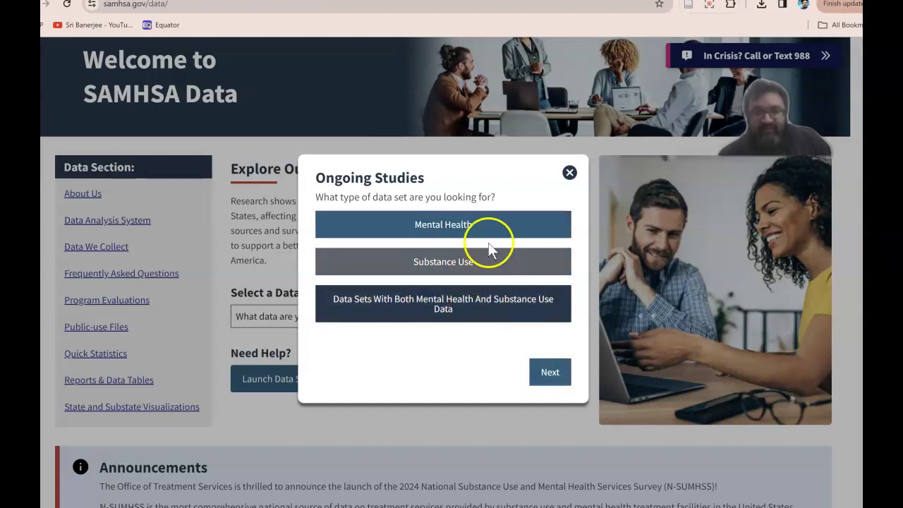
click(548, 373)
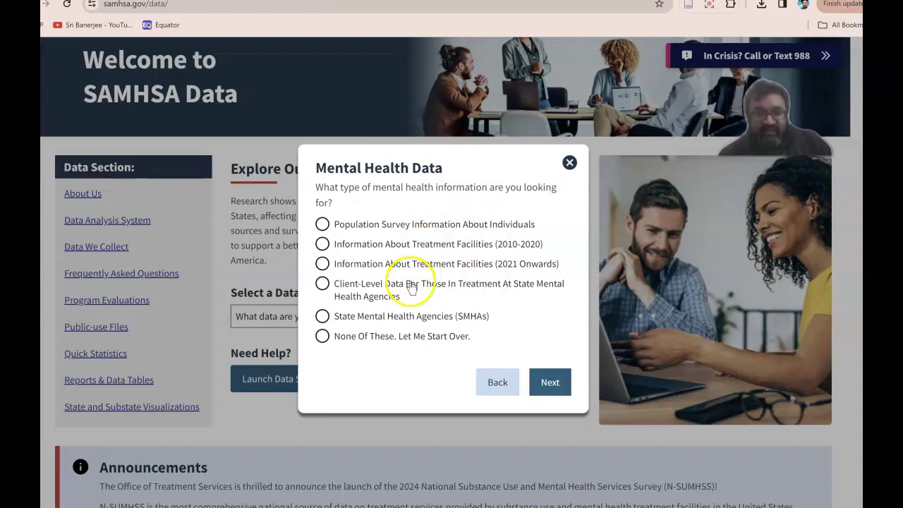
click(569, 162)
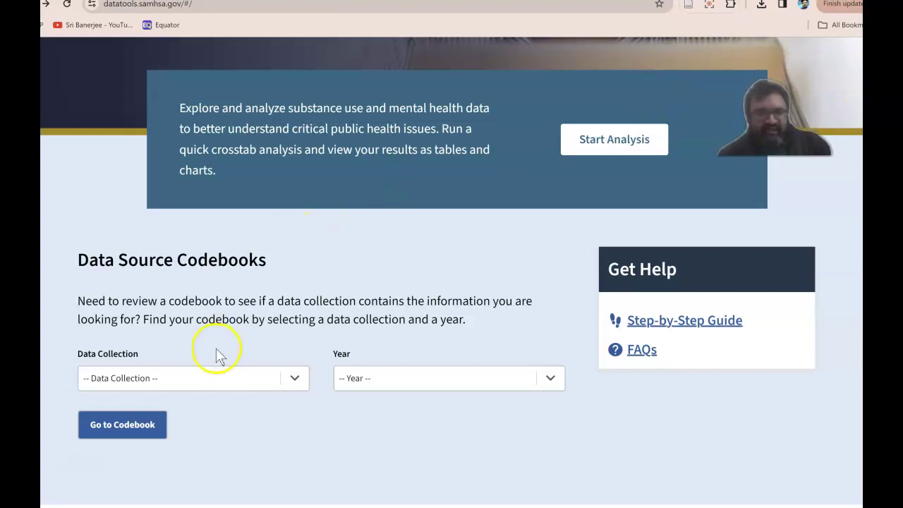
Start a crosstab analysis in the SAMHSA Data Analysis System with NSDUH as the data source.
click(198, 379)
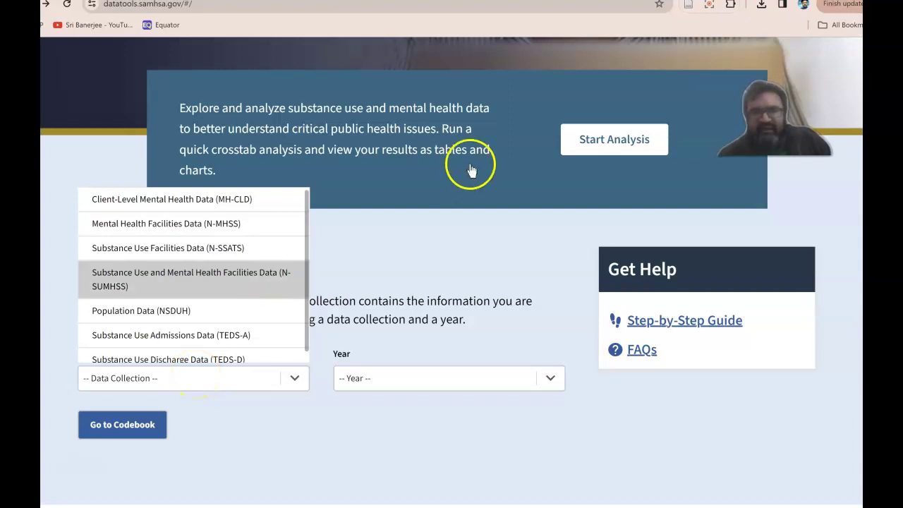
click(483, 221)
click(583, 141)
click(609, 125)
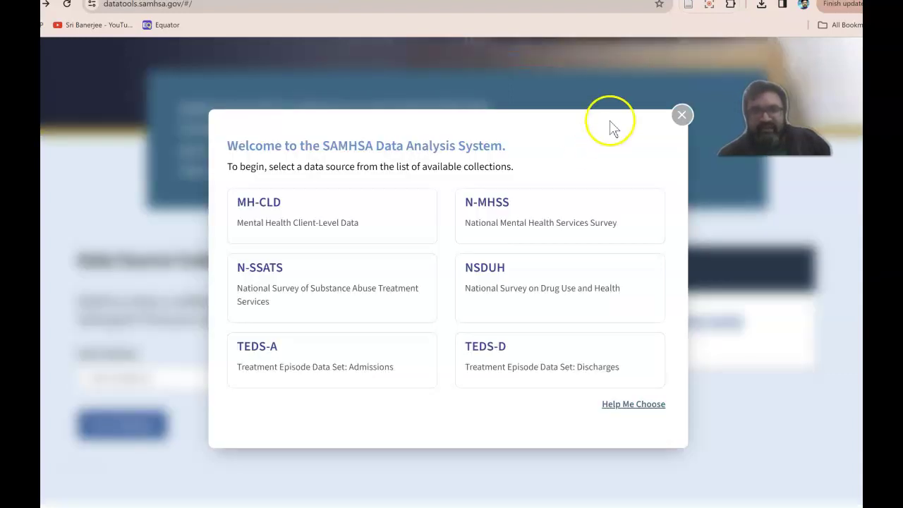
click(595, 124)
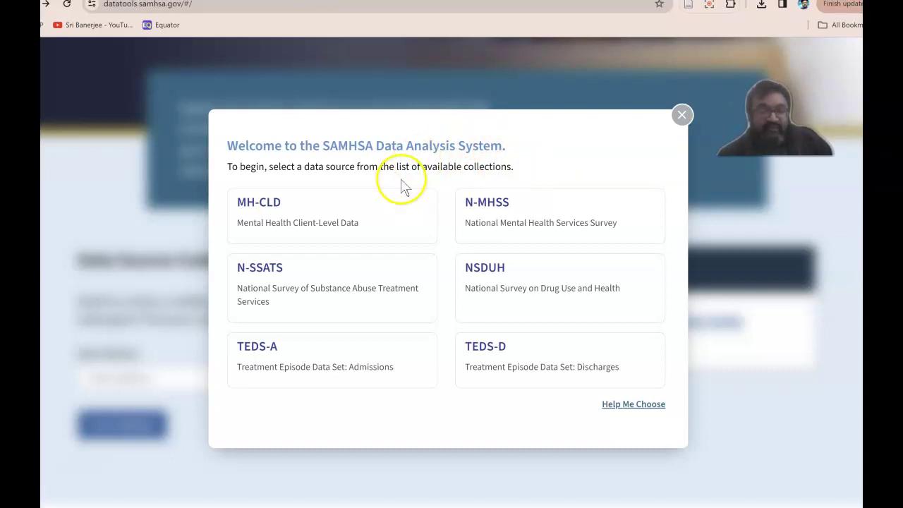
click(471, 267)
Choose the year 2019 and the NSDUH: Public-use Data (2019) dataset, and open its variable list.
click(447, 279)
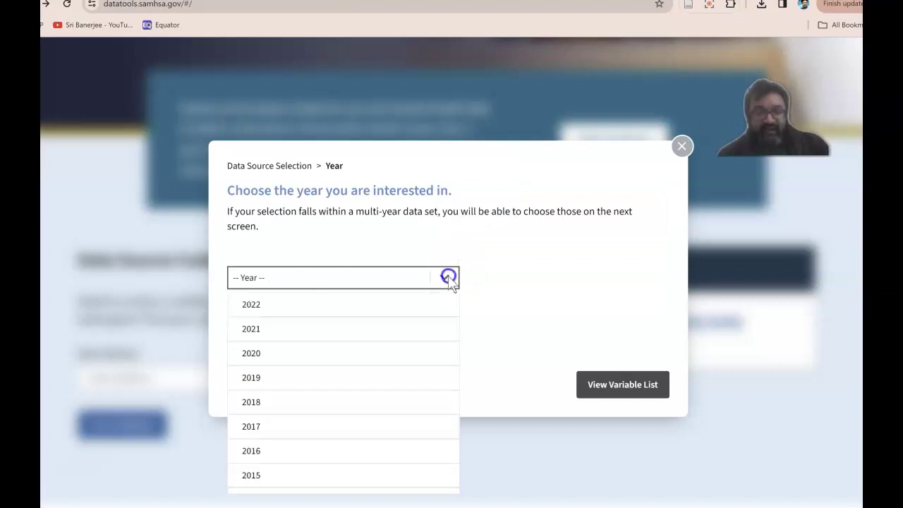
click(360, 394)
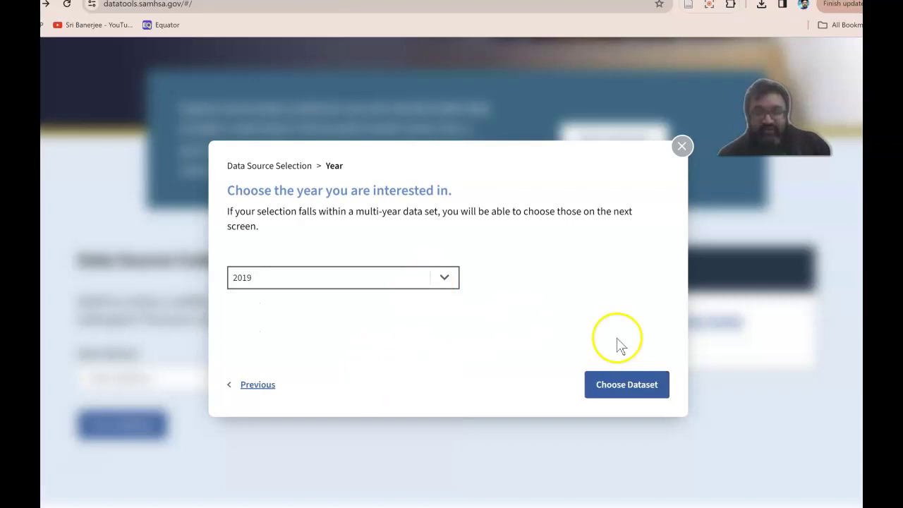
click(616, 394)
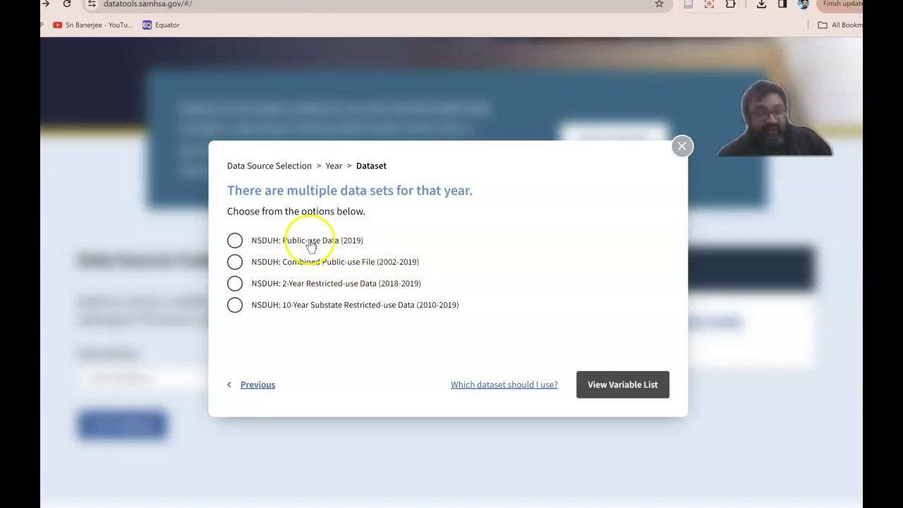
click(237, 240)
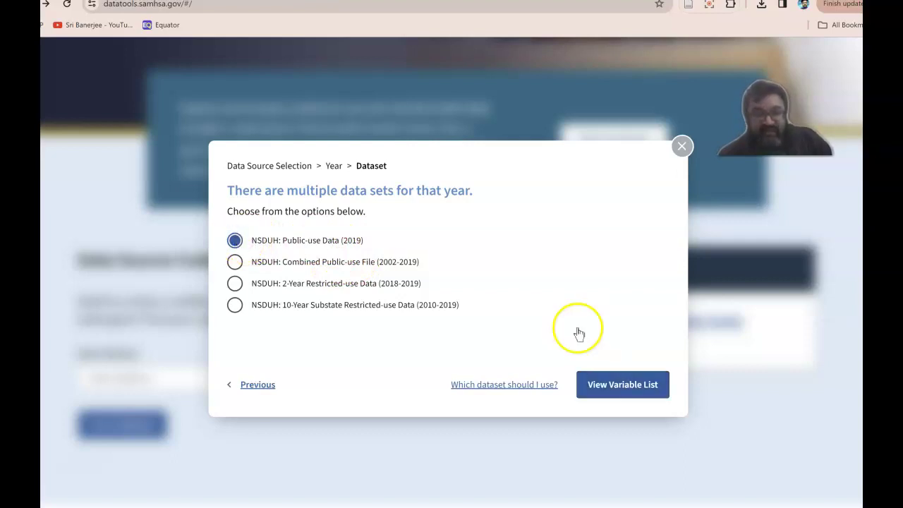
click(590, 383)
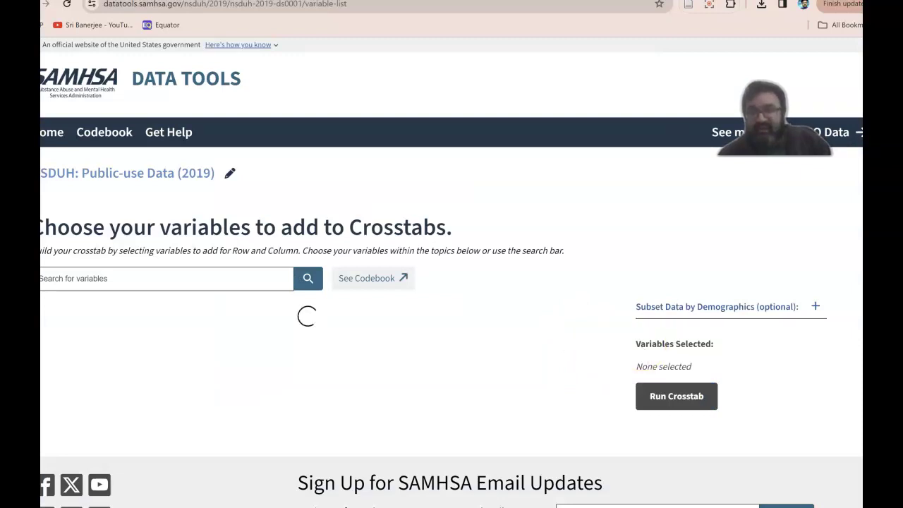
Expand the Demographics topic in the variable list and show its Geography/Location variables.
scroll(451, 282, down, 1)
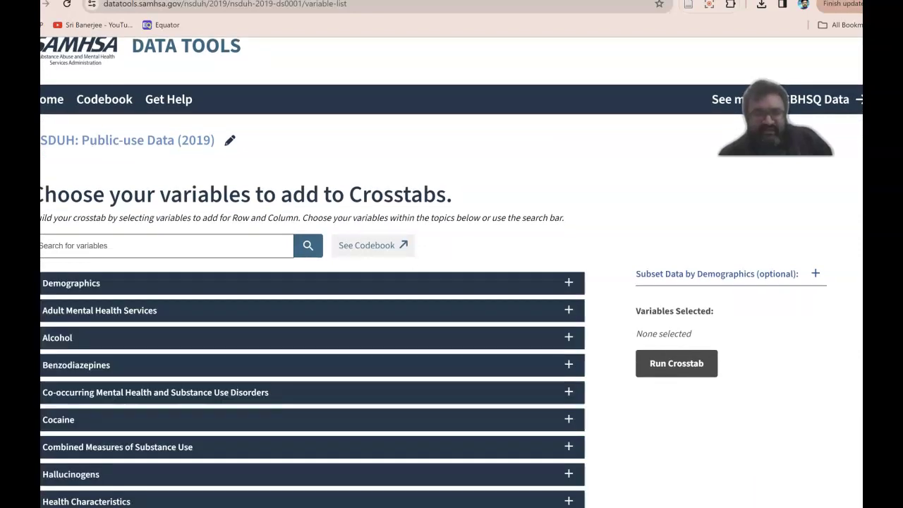
scroll(451, 283, down, 2)
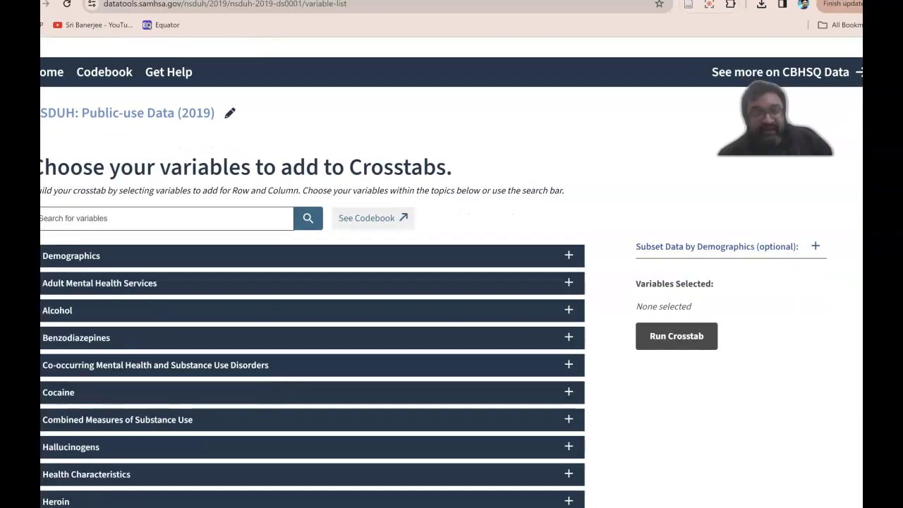
scroll(451, 282, down, 1)
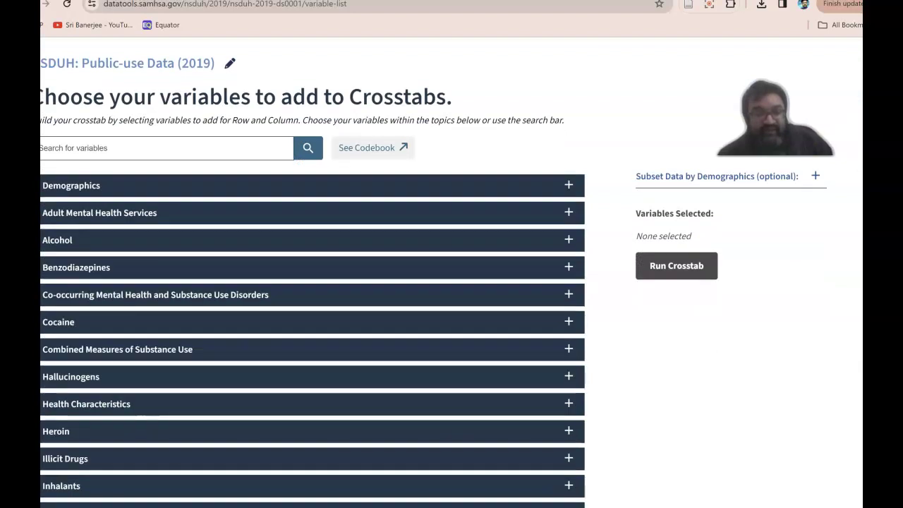
scroll(451, 282, down, 1)
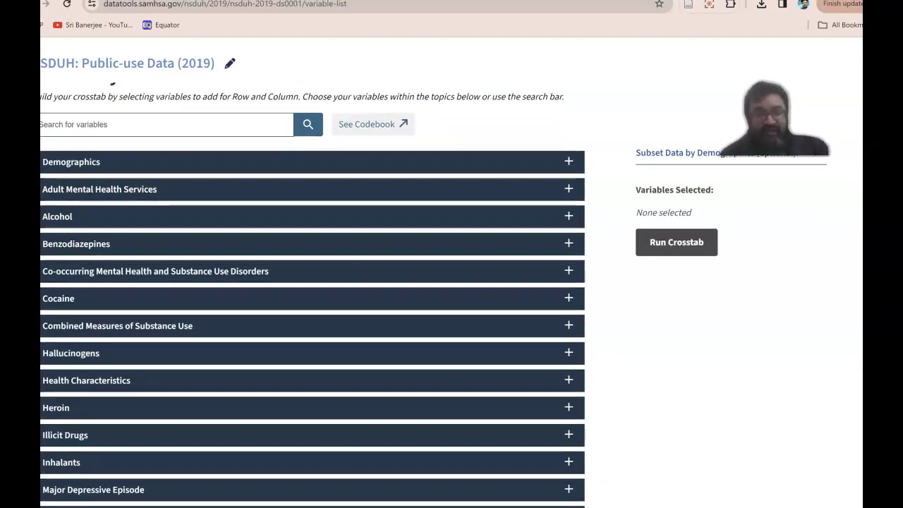
click(568, 163)
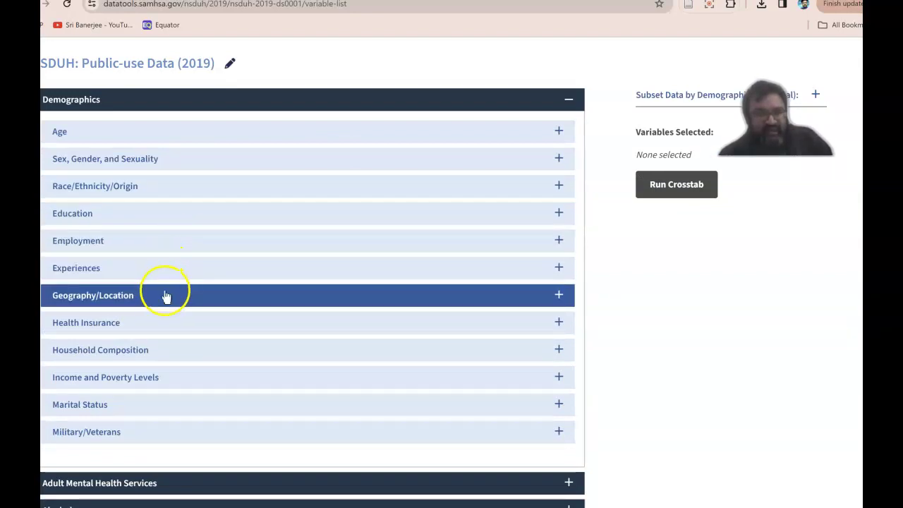
click(559, 297)
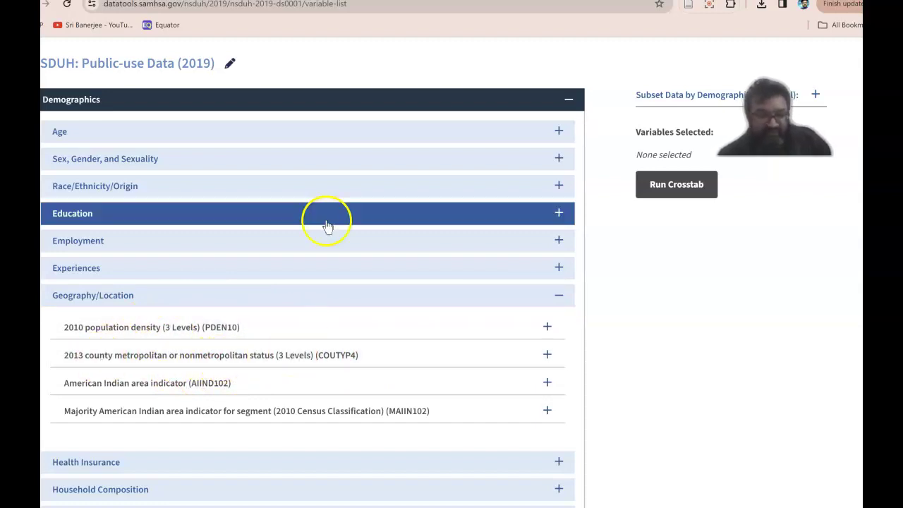
Open Adults: Sexual attraction (SEXATRACT) under Sex, Gender, and Sexuality, choose Row as its crosstab position, and try to run the crosstab.
click(558, 160)
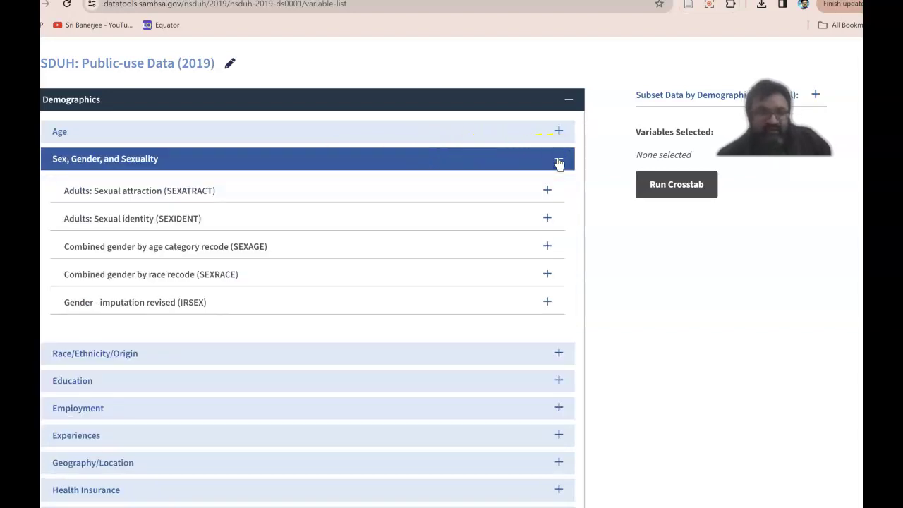
click(546, 193)
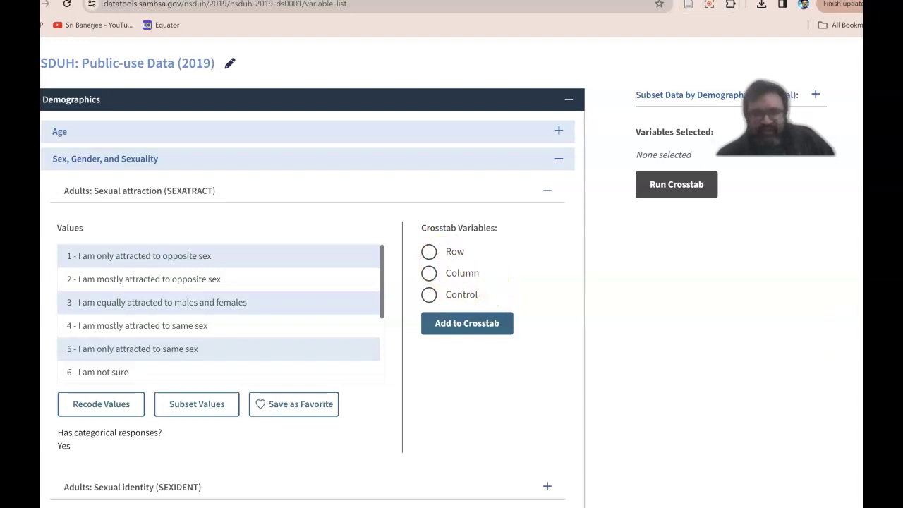
scroll(307, 297, down, 4)
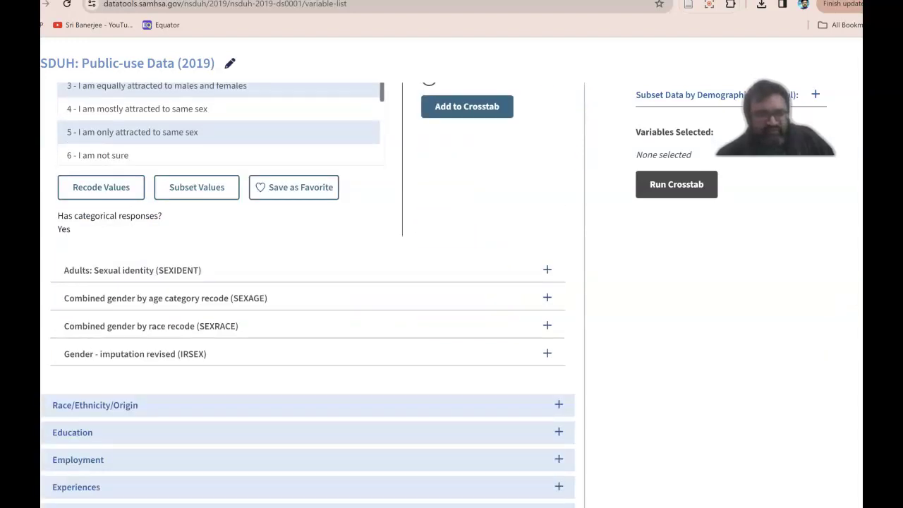
scroll(308, 296, up, 7)
scroll(307, 296, down, 2)
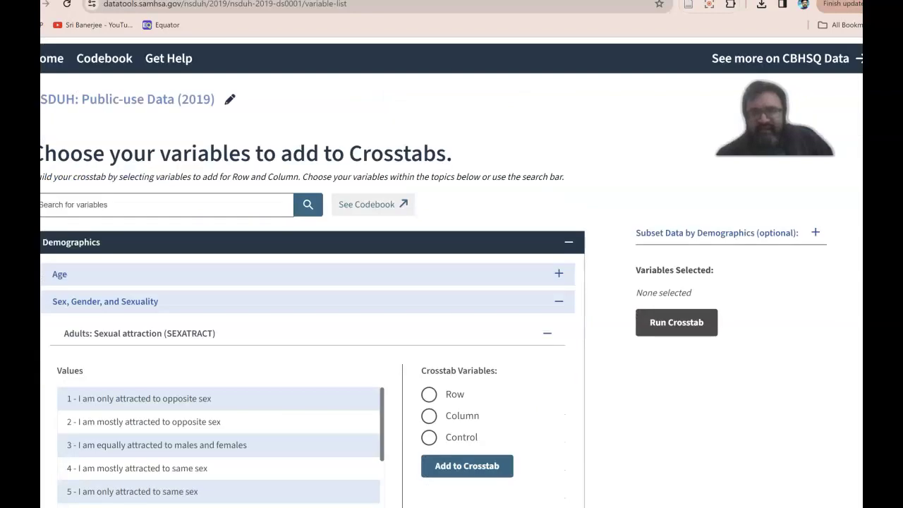
scroll(308, 296, down, 1)
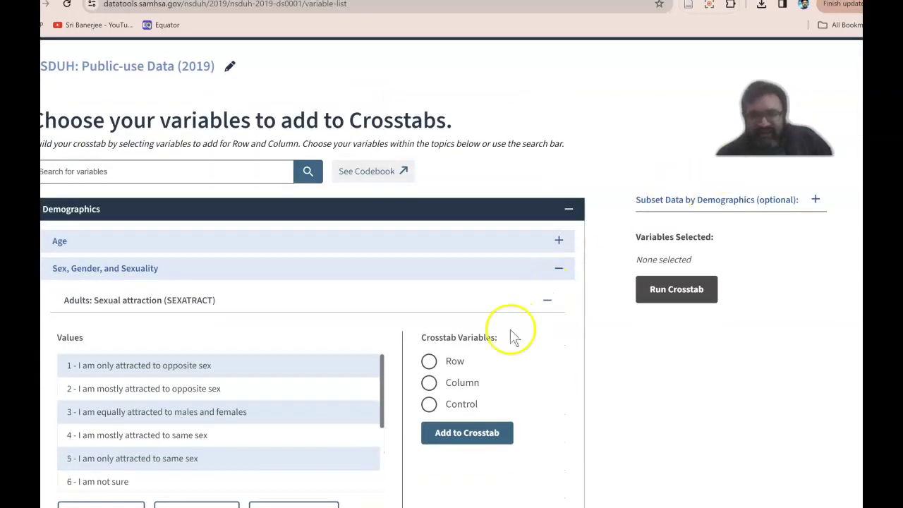
click(429, 361)
click(682, 292)
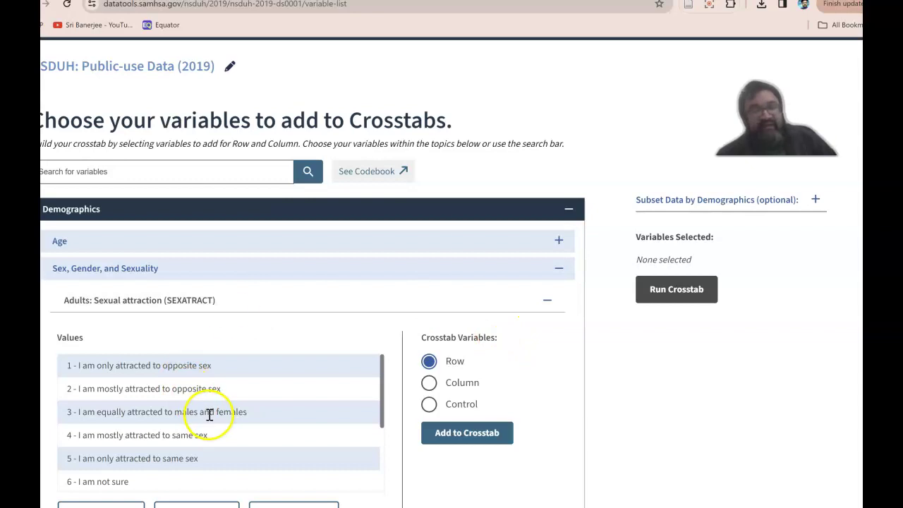
Search the NSDUH 2019 variables for "blood" and review the matching variables.
click(173, 177)
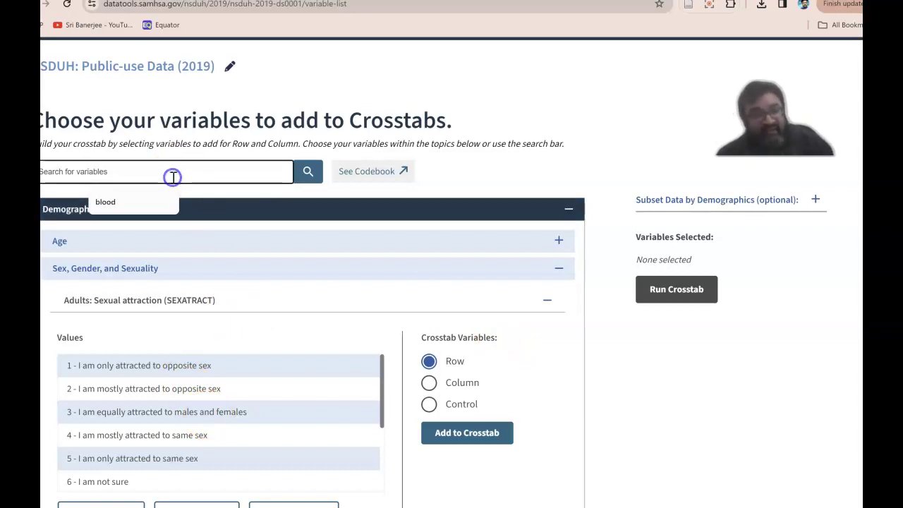
text(blood)
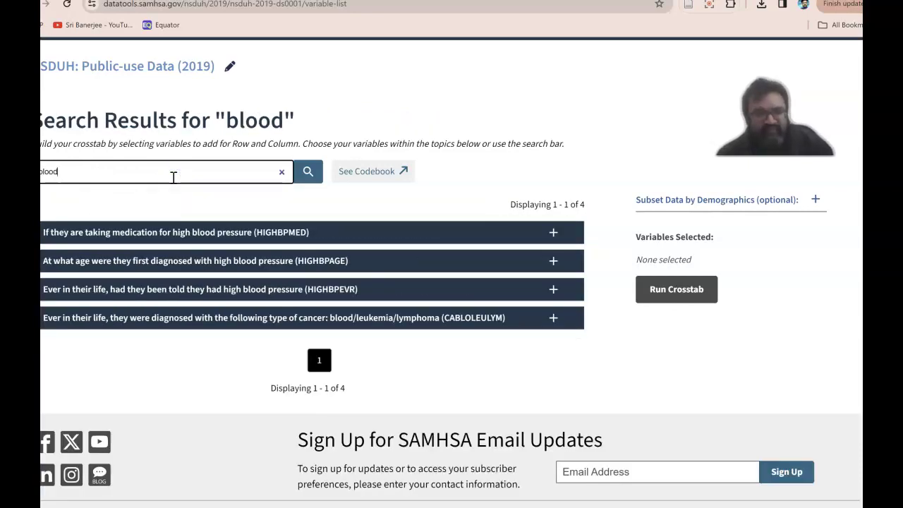
click(179, 278)
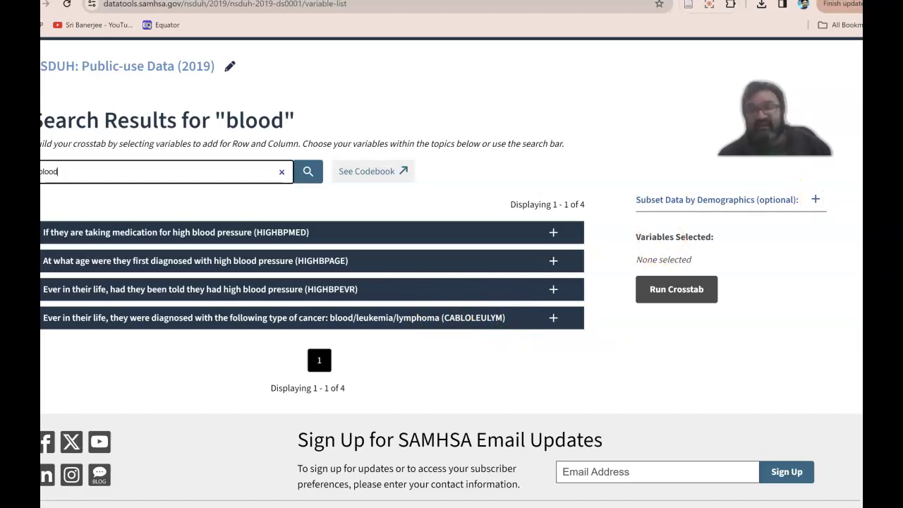
scroll(452, 268, up, 3)
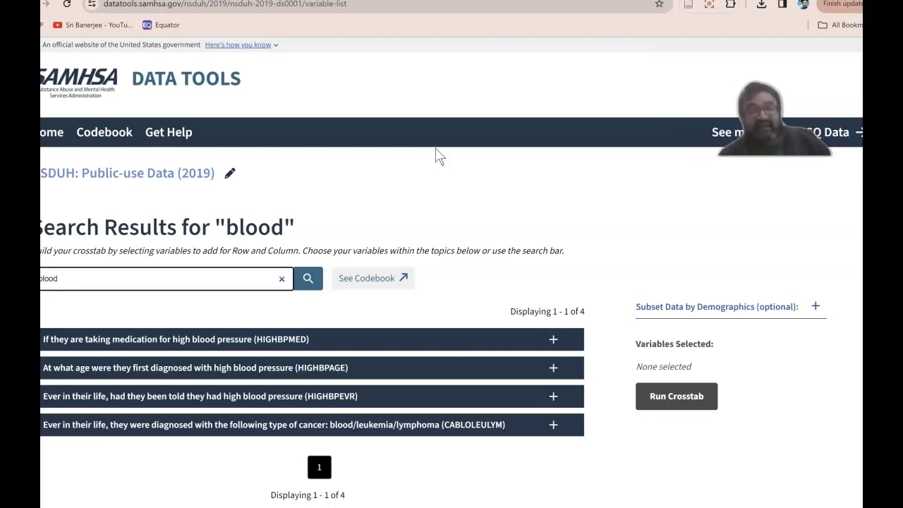
click(185, 282)
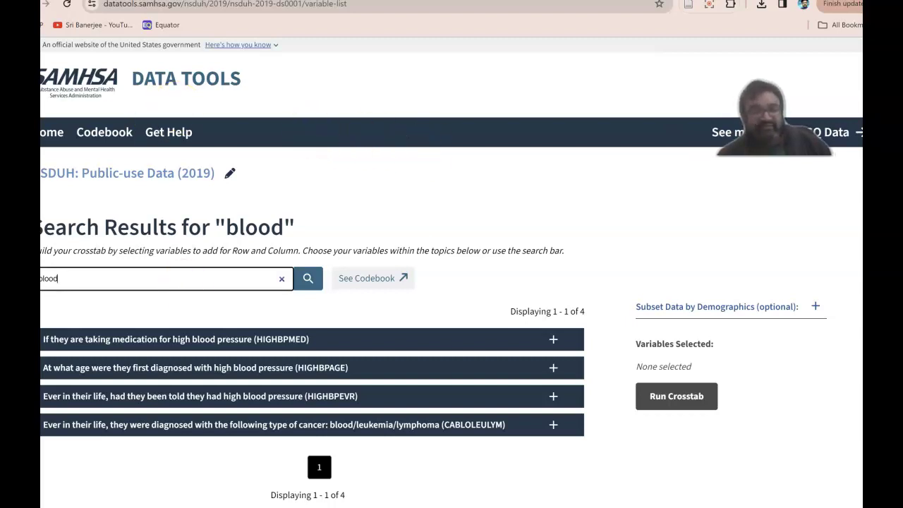